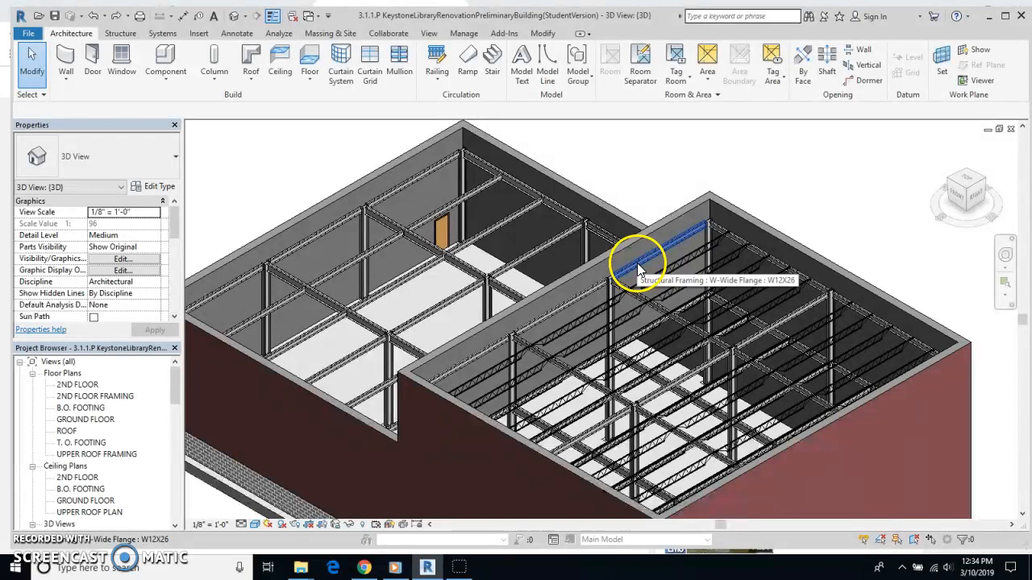
- Start editing the profile of the second-floor Exterior - Brick on CMU wall where the upper section overlooks the lower roof
left_click(943, 185)
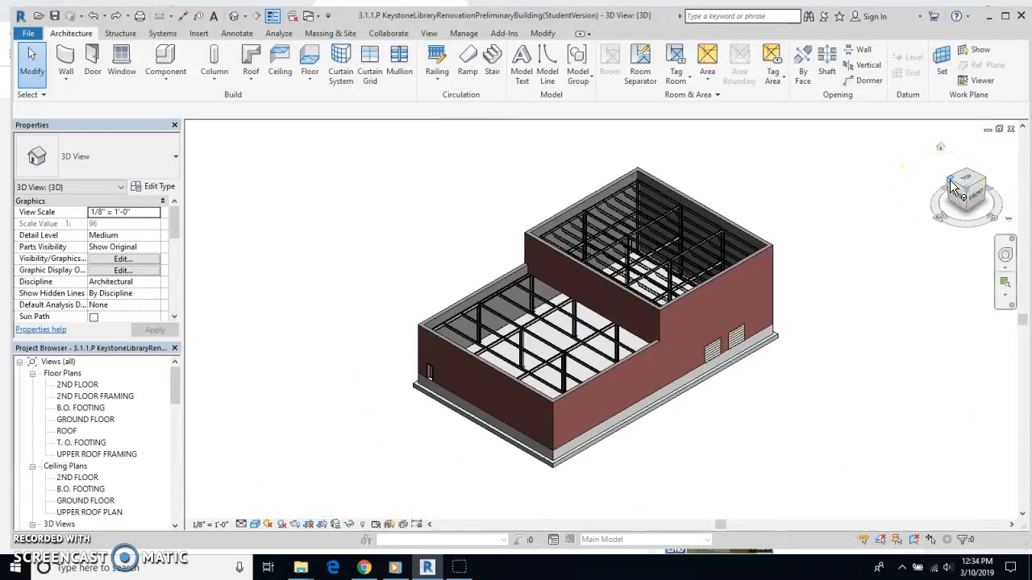
left_click(622, 291)
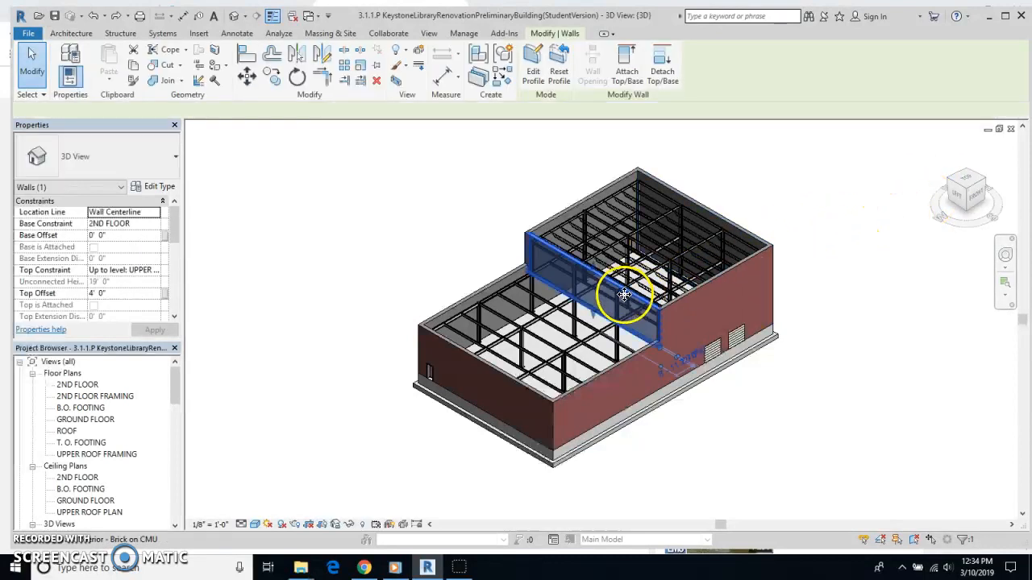
scroll(606, 272, "down", 2)
scroll(606, 272, "up", 3)
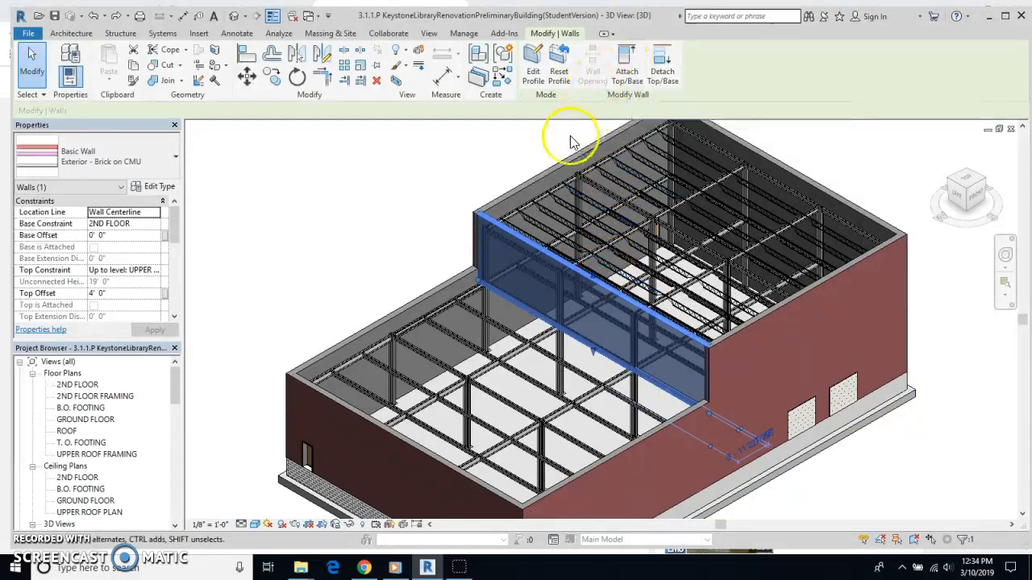
left_click(535, 63)
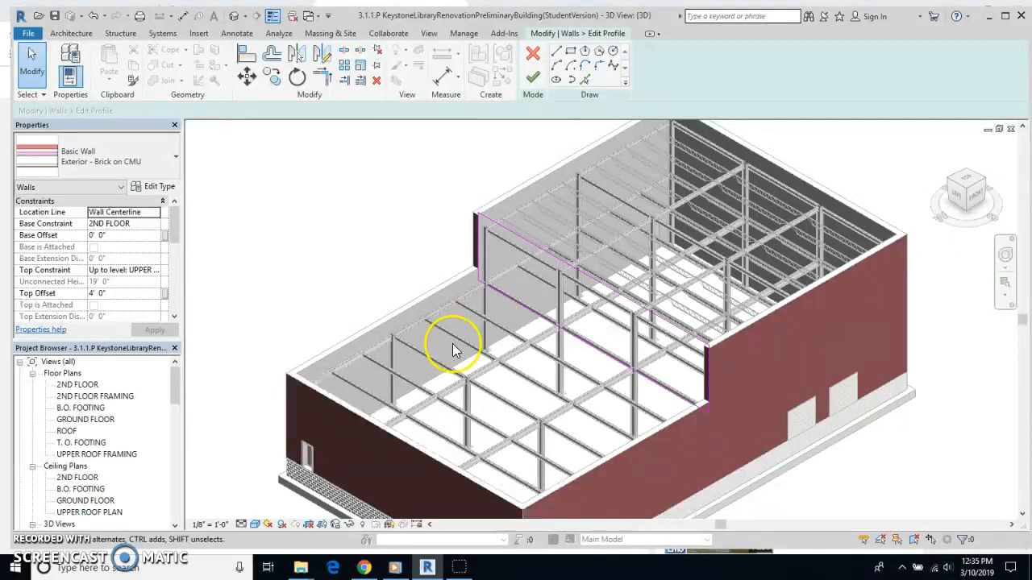
- Open the WEST elevation to show the wall's profile sketch face-on
mouse_move(174, 395)
left_mouse_down()
mouse_move(173, 440)
mouse_move(175, 405)
mouse_move(173, 414)
left_mouse_up()
double_click(66, 479)
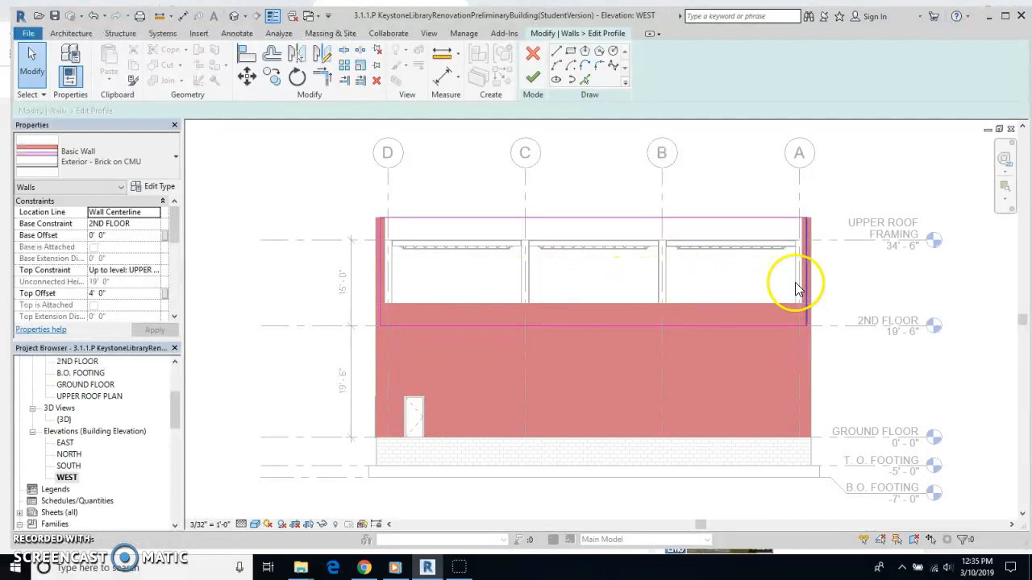
scroll(573, 284, "up", 3)
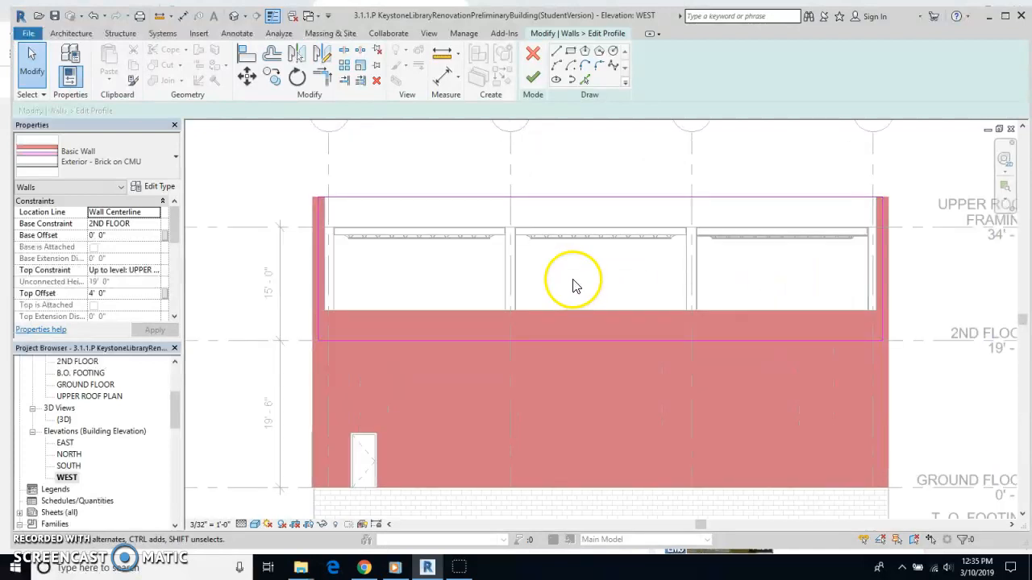
middle_click_drag(573, 282, 581, 317)
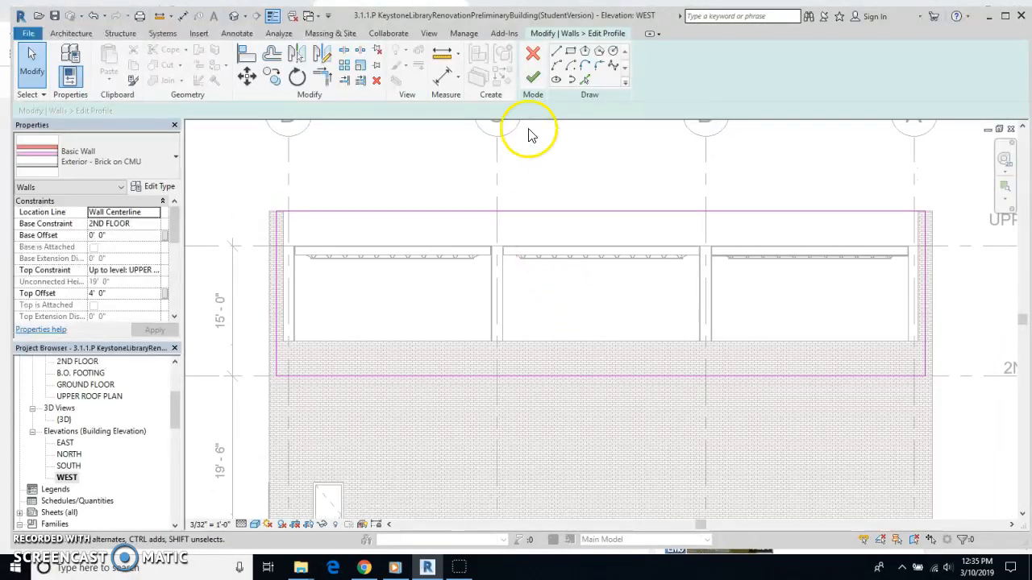
- Create profile lines offset 2' 0" inward from the columns and the roof beam in the bay between grids D and C
left_click(586, 85)
left_click(51, 110)
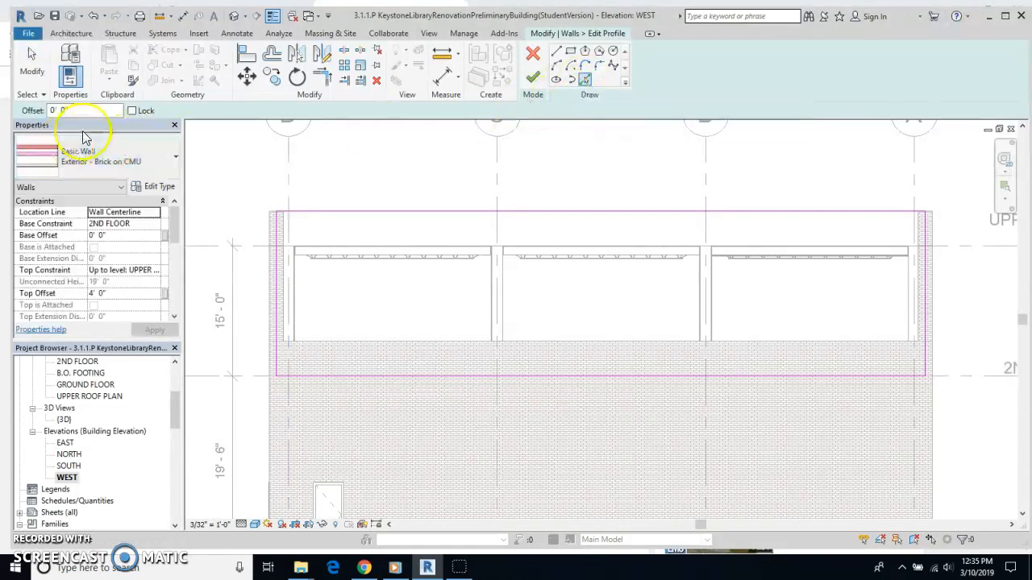
double_click(52, 111)
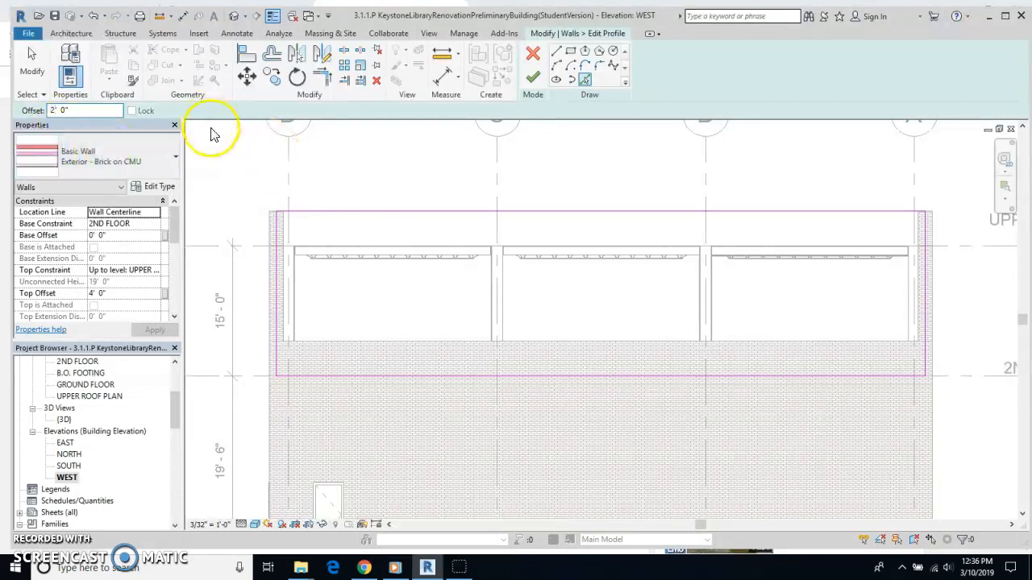
scroll(321, 300, "up", 1)
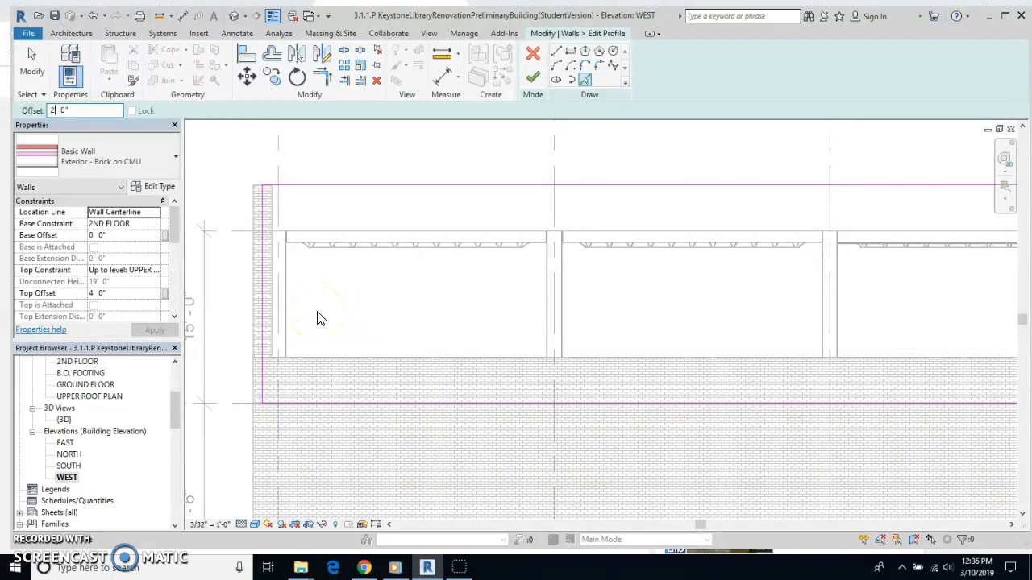
left_click(290, 311)
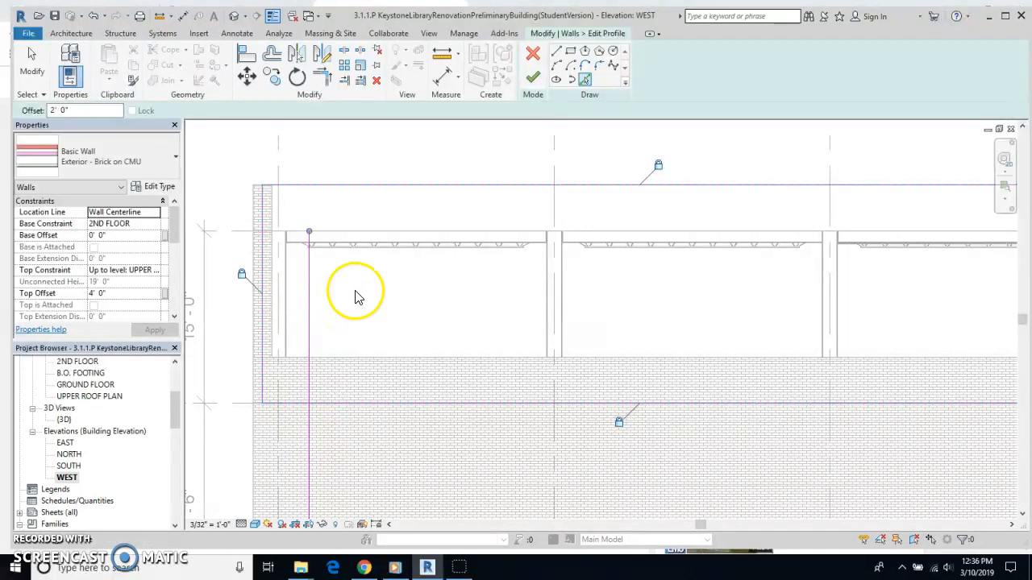
left_click(299, 251)
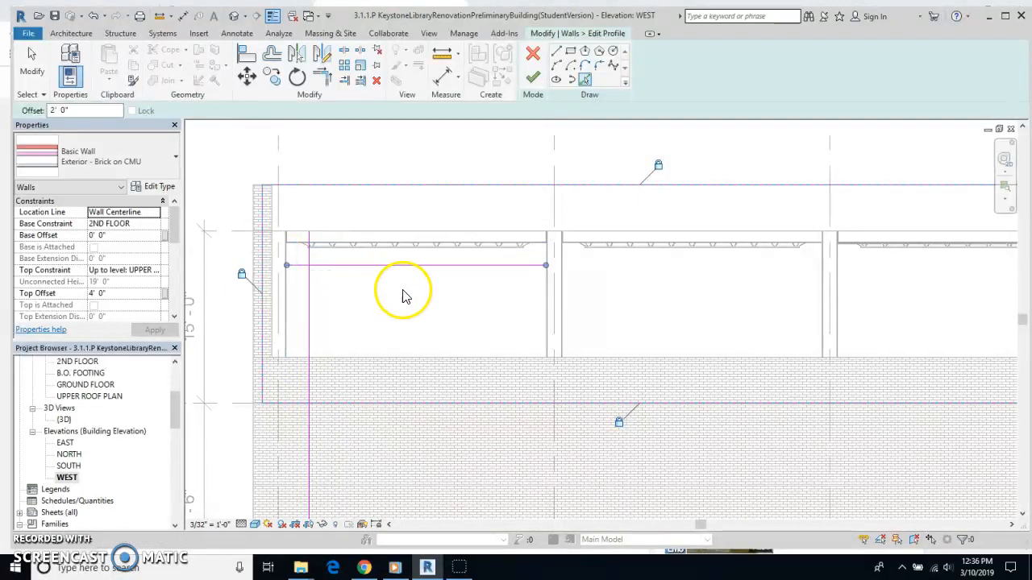
left_click(546, 313)
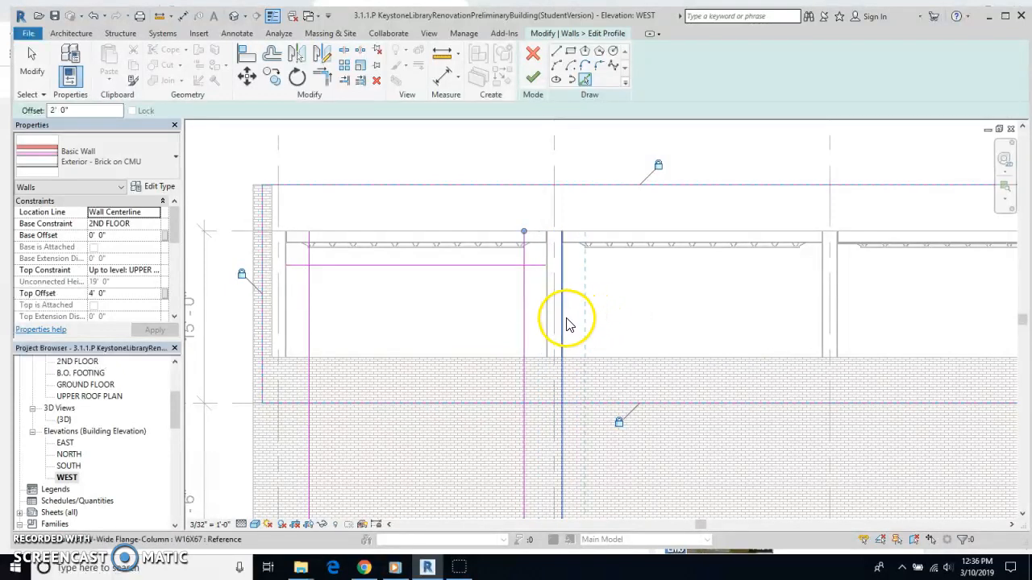
- Add 2' 0" offset profile lines inward from the columns and beams in the two bays between grids C and A
left_click(567, 322)
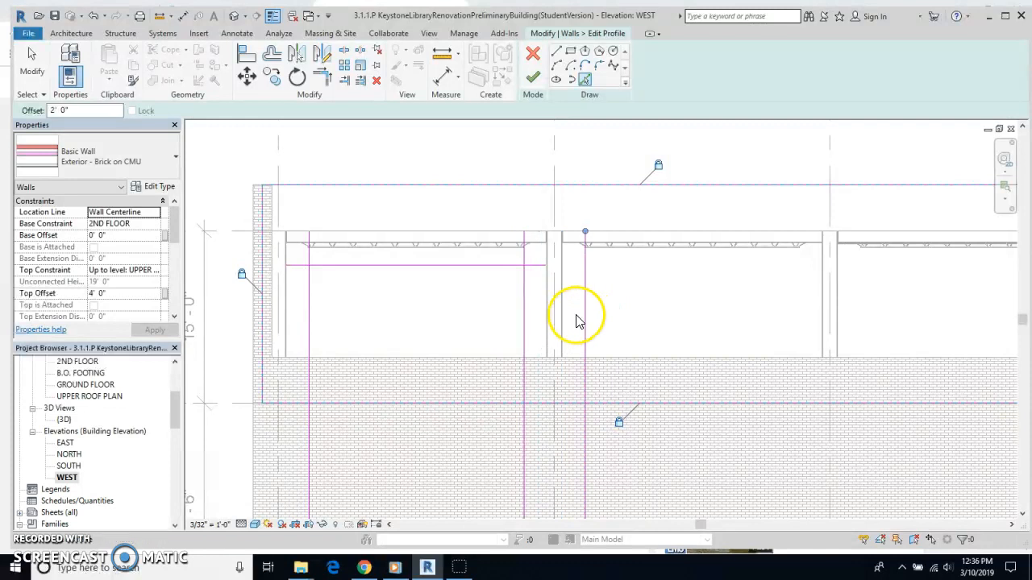
left_click(634, 250)
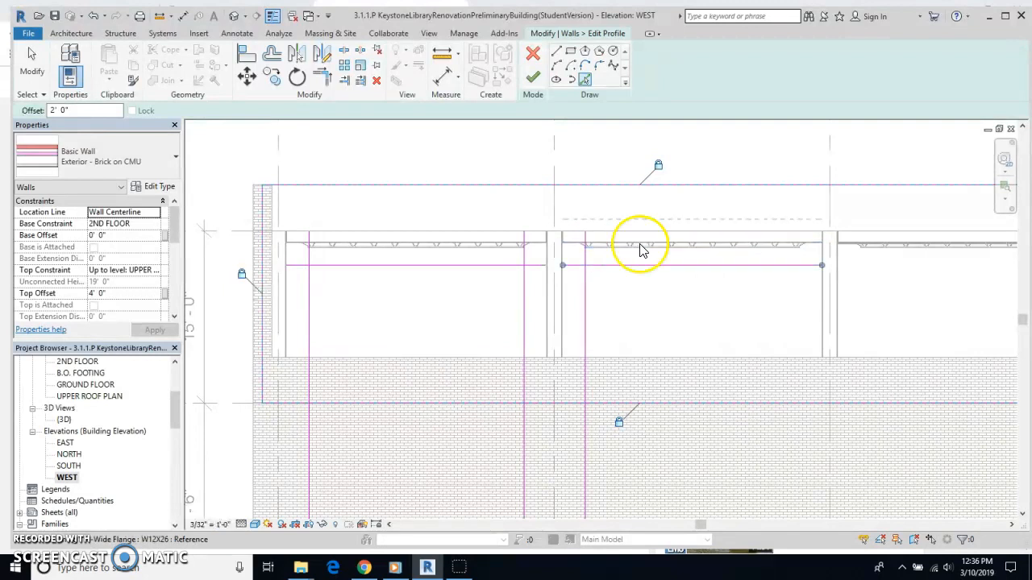
left_click(845, 278)
mouse_move(878, 320)
middle_mouse_down()
mouse_move(841, 331)
mouse_move(675, 336)
middle_mouse_up()
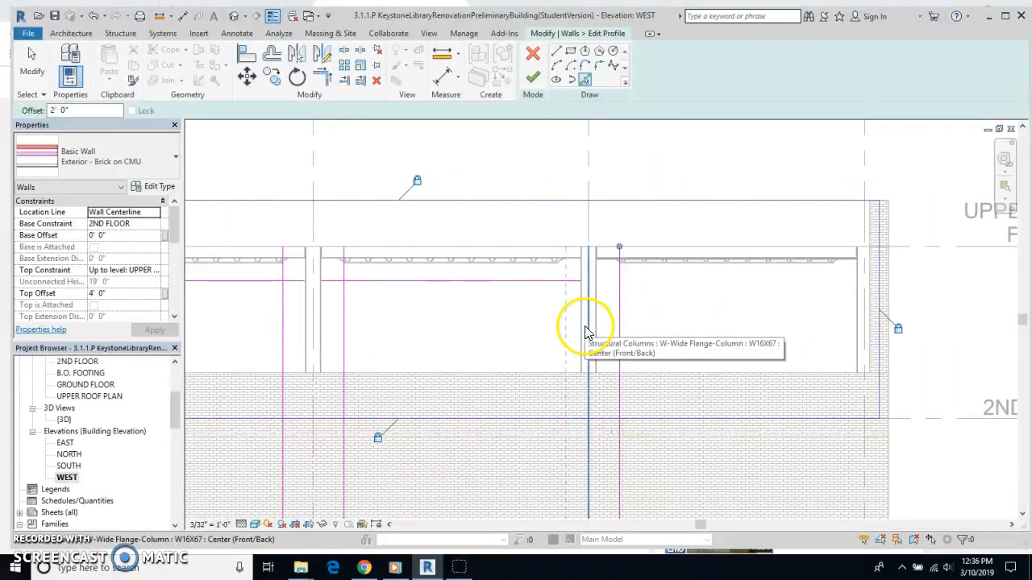
left_click(587, 330)
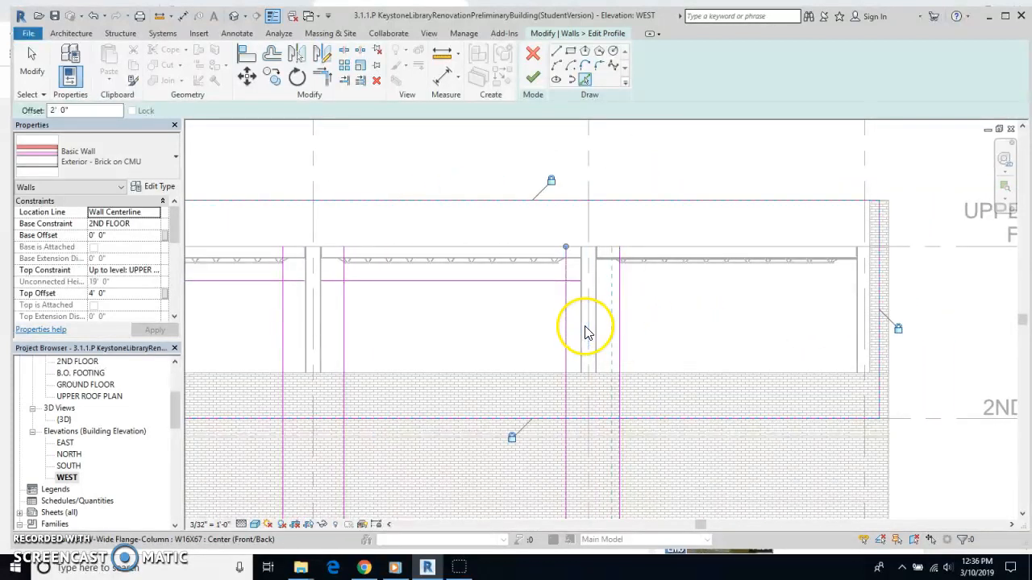
left_click(670, 268)
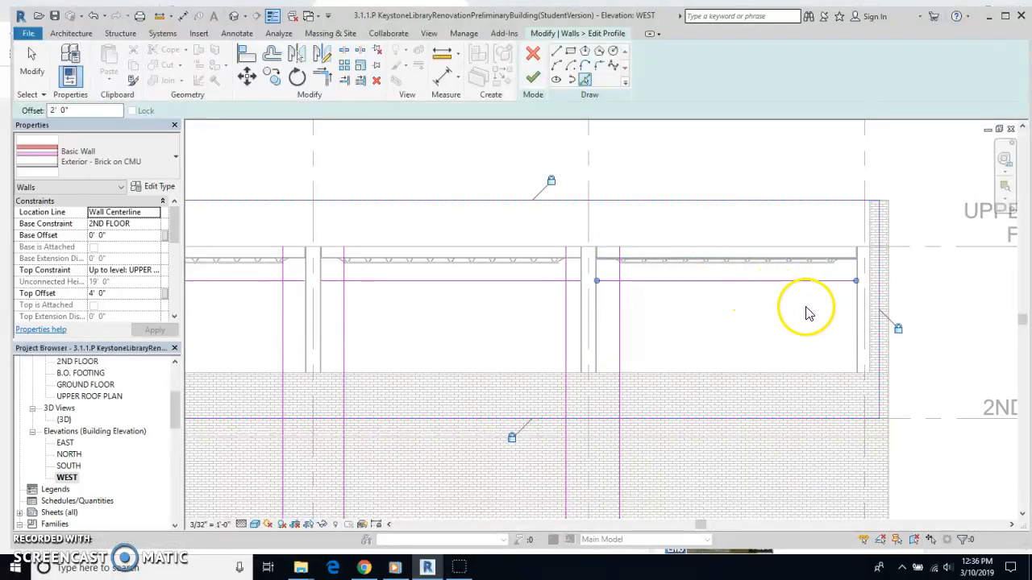
left_click(842, 327)
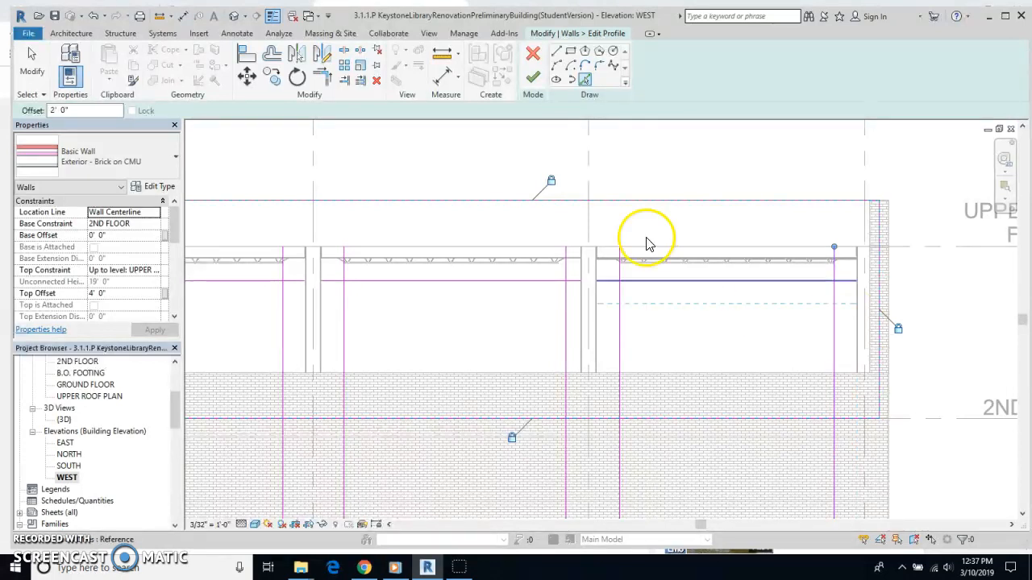
- Trim the offset lines into upper opening corners in the bays between grids B and A and grids C and B
left_click(322, 76)
left_click(833, 314)
left_click(763, 285)
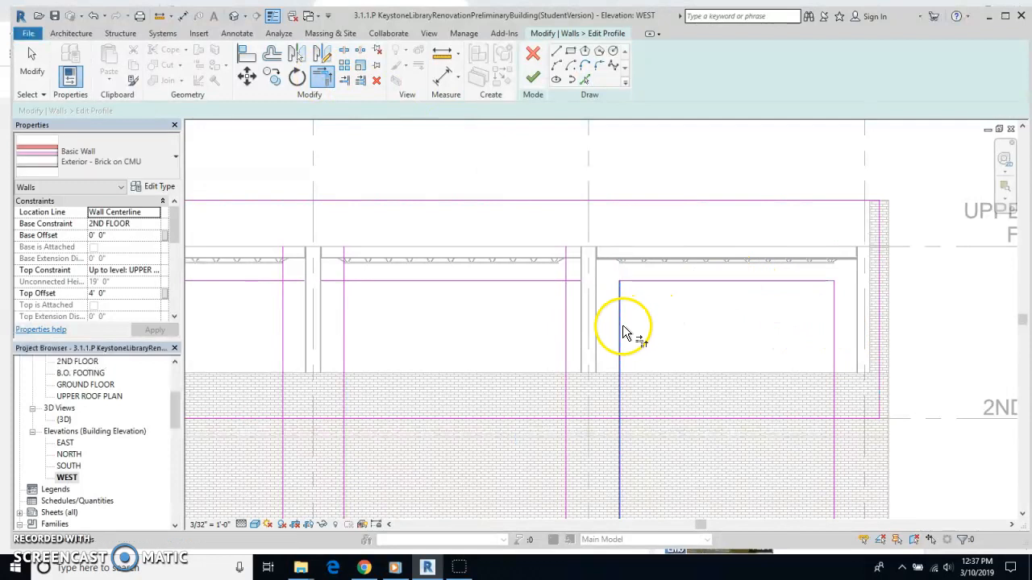
left_click(567, 331)
left_click(475, 284)
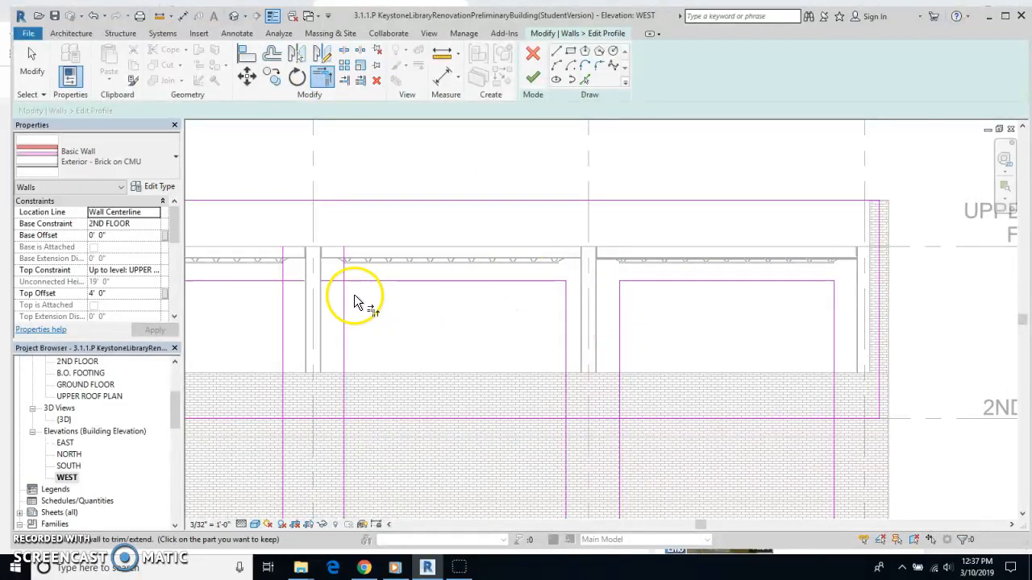
left_click(365, 284)
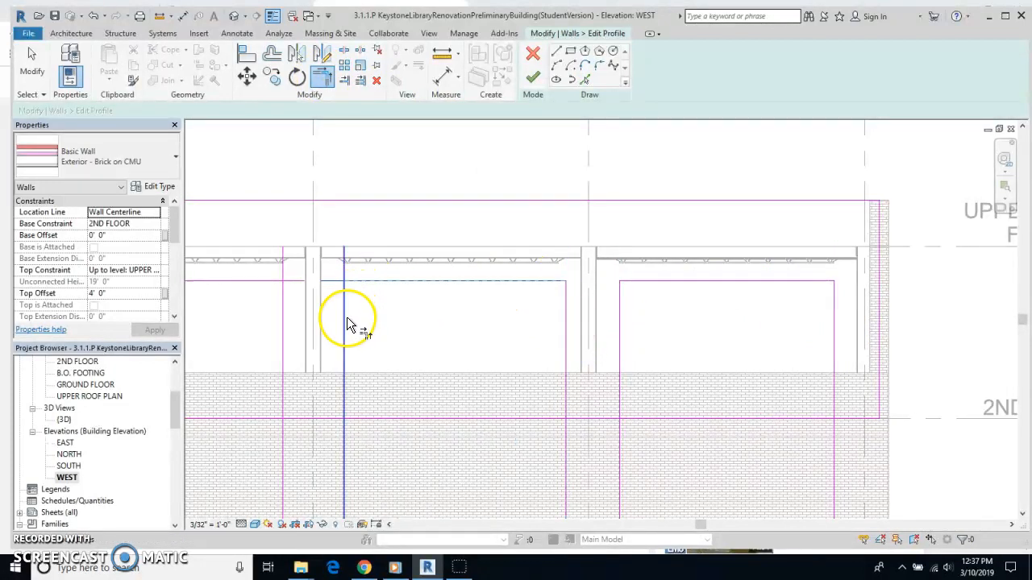
- Trim the offset lines in the bay between grids D and C into both upper opening corners, undoing any wrong trim
middle_click_drag(404, 341, 772, 345)
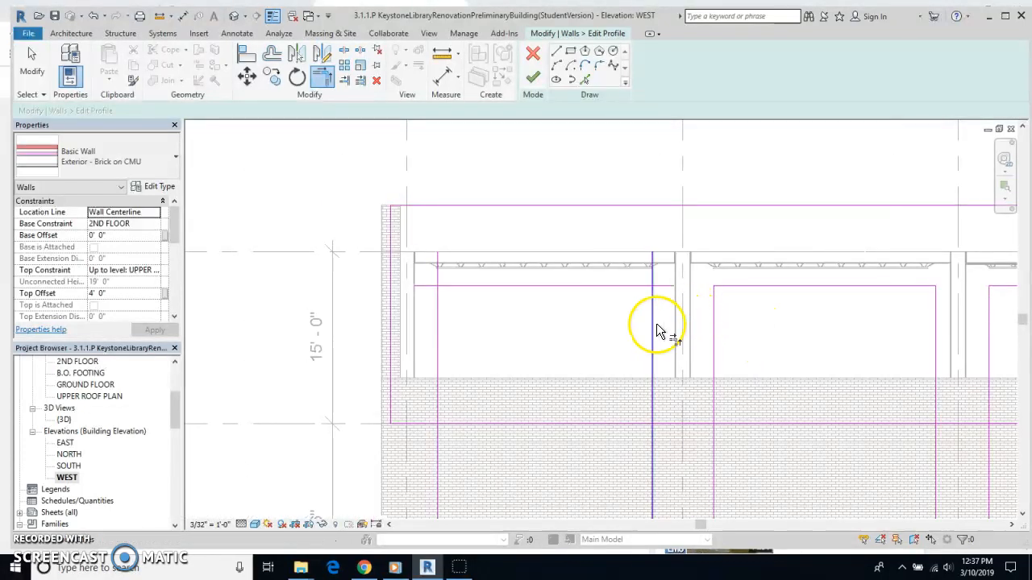
left_click(655, 330)
left_click(527, 287)
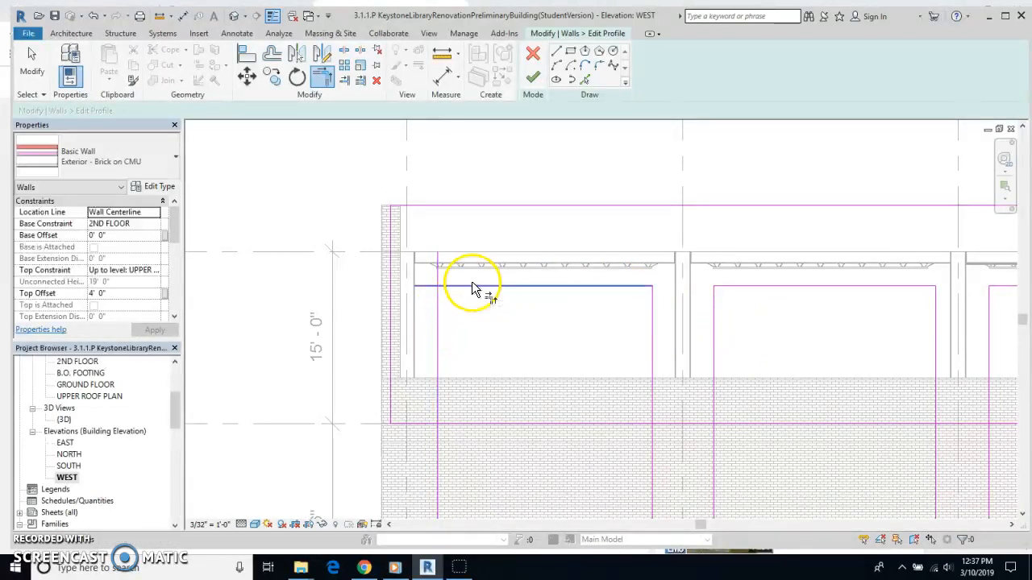
left_click(441, 311)
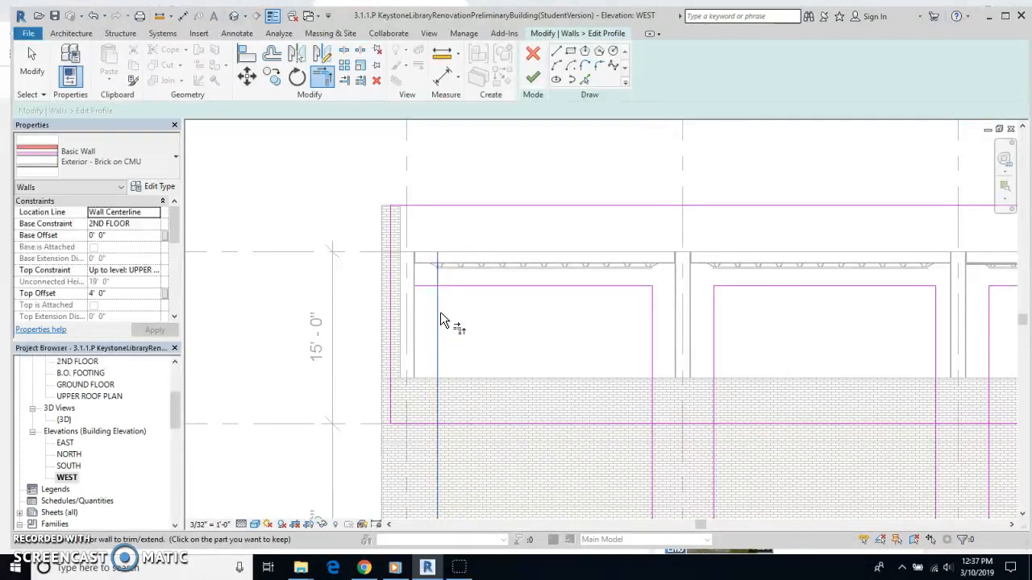
left_click(455, 288)
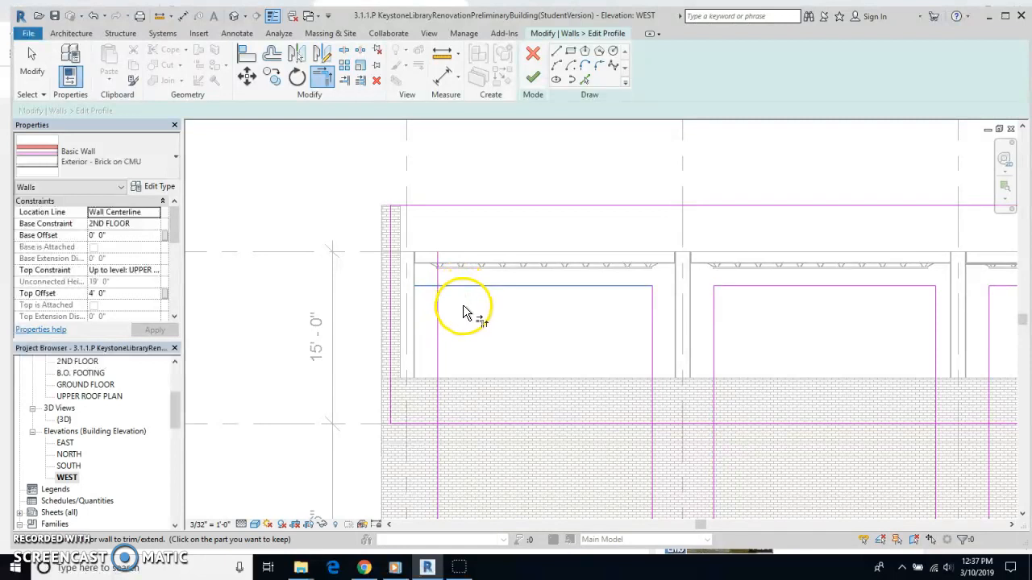
left_click(28, 535)
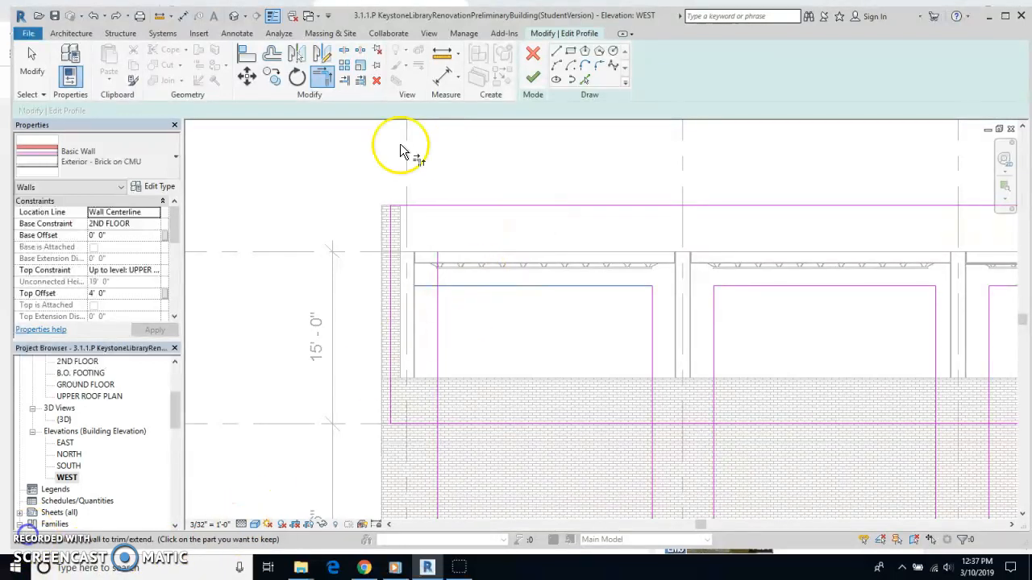
left_click(460, 289)
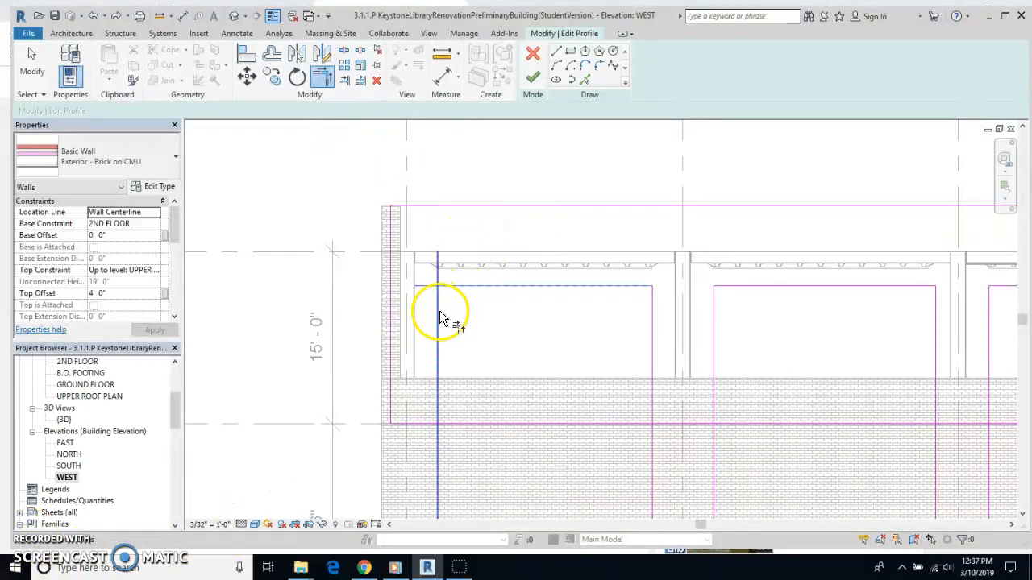
left_click(439, 316)
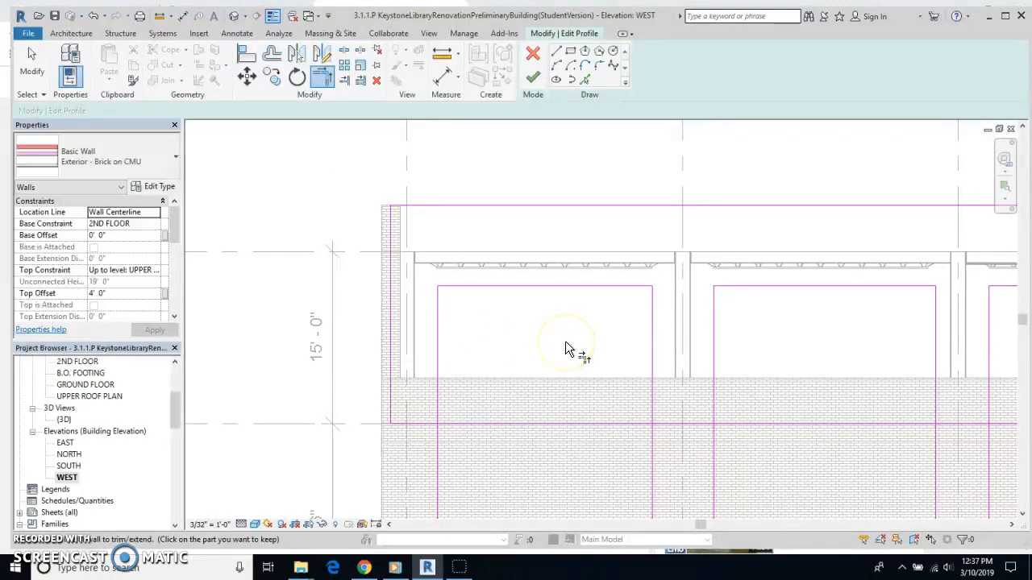
- Split the wall profile's bottom line at the 2ND FLOOR level once inside each of the three bay openings
middle_click_drag(578, 365, 546, 282)
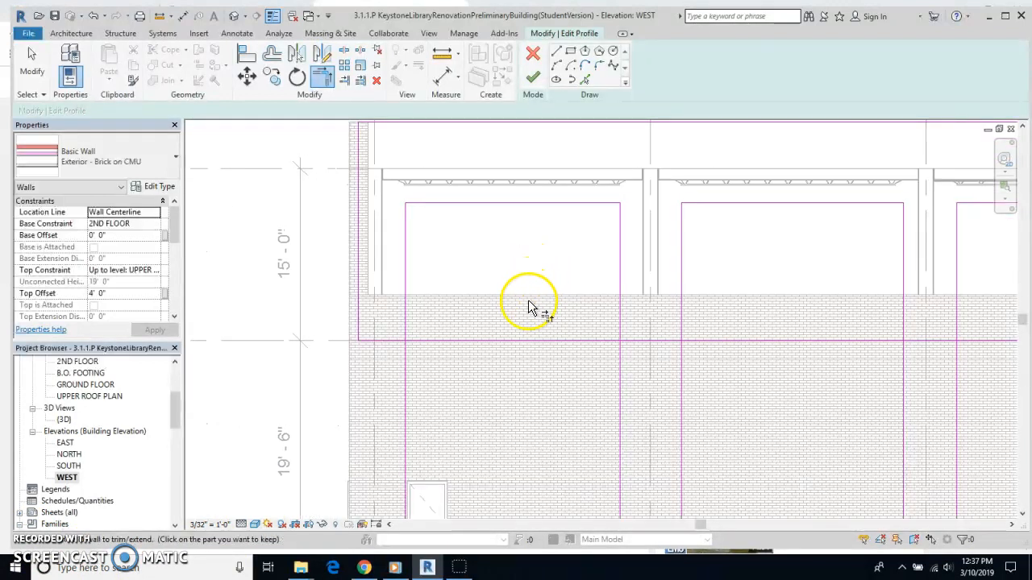
mouse_move(555, 232)
middle_mouse_down()
mouse_move(537, 235)
mouse_move(490, 209)
middle_mouse_up()
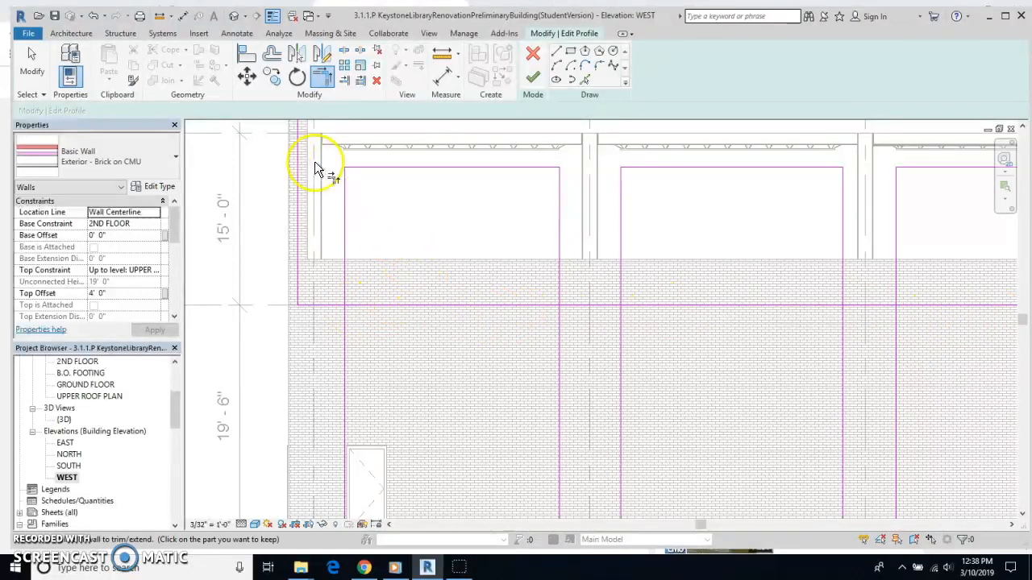
left_click(346, 53)
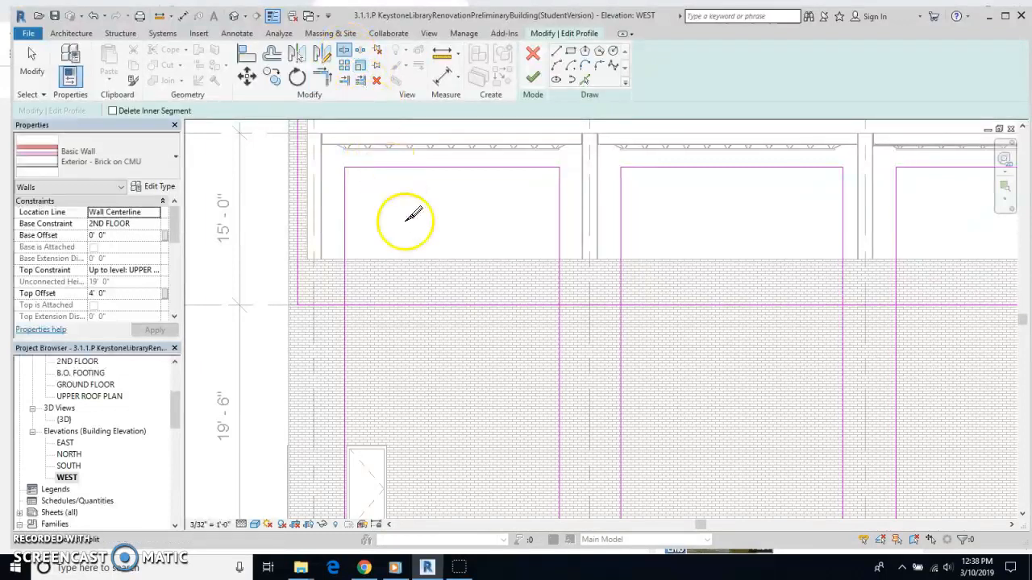
left_click(448, 305)
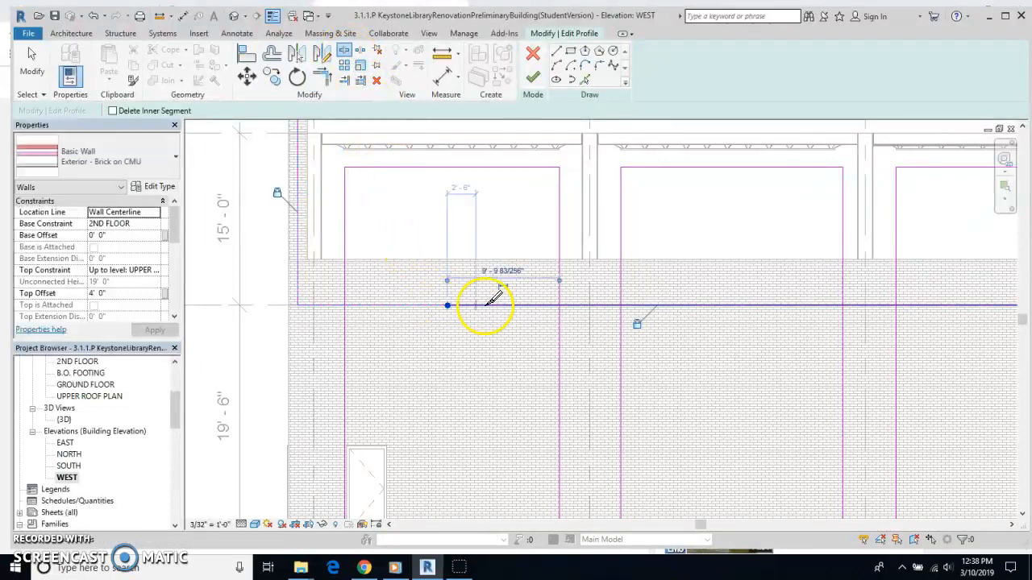
left_click(730, 305)
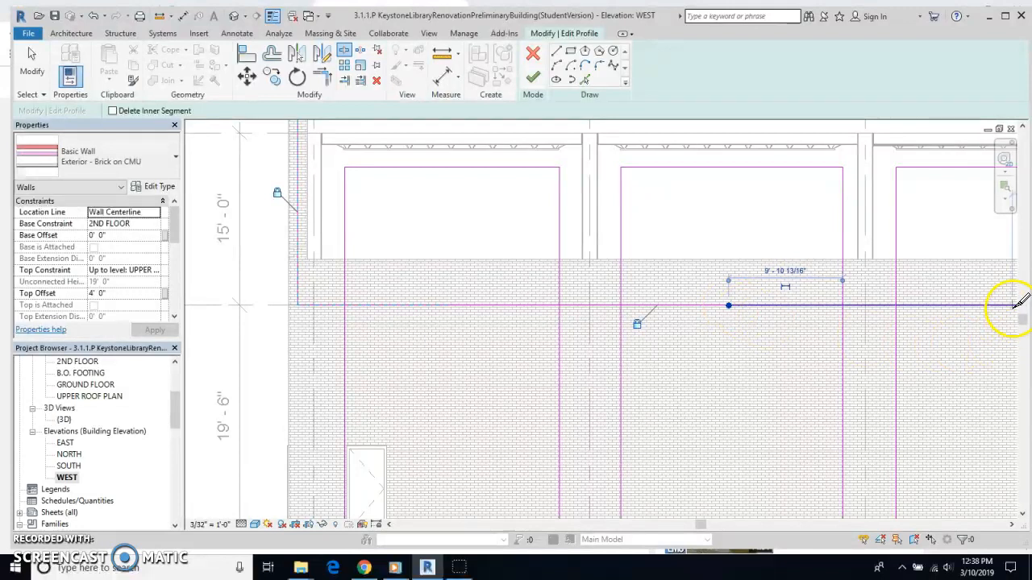
left_click(984, 304)
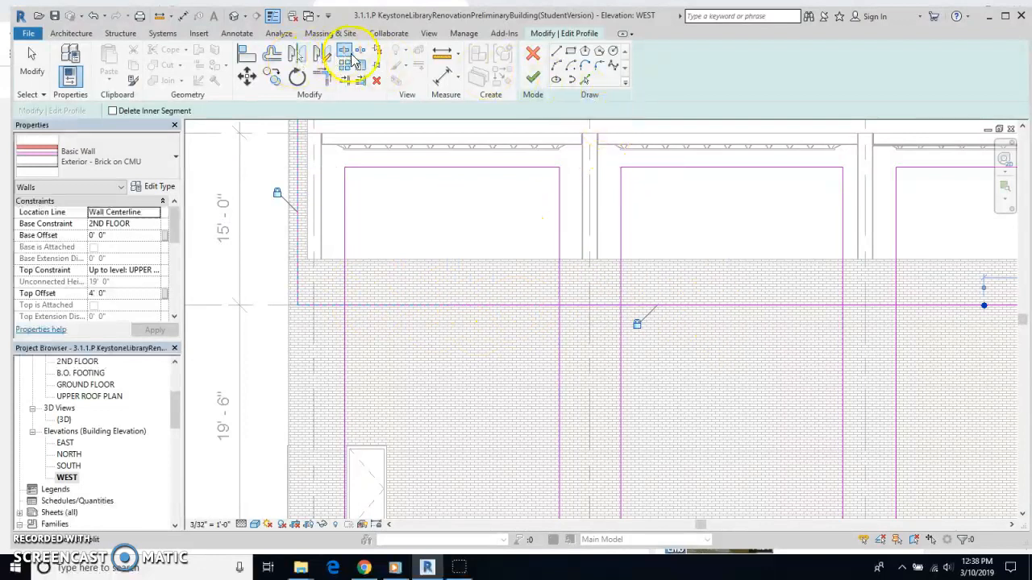
- Trim the wall profile's 2ND FLOOR bottom line and the vertical lines into both lower corners of the bay opening above the door
left_click(321, 76)
left_click(327, 305)
left_click(348, 287)
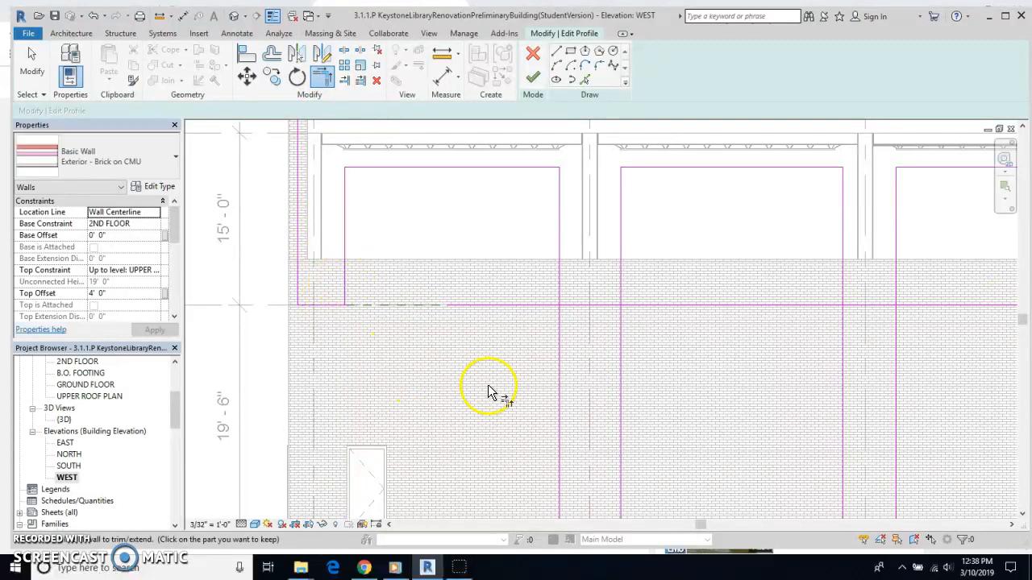
left_click(576, 306)
left_click(559, 289)
- Trim the bottom line and the vertical offset lines into both lower corners of the middle bay opening
left_click(597, 306)
left_click(622, 282)
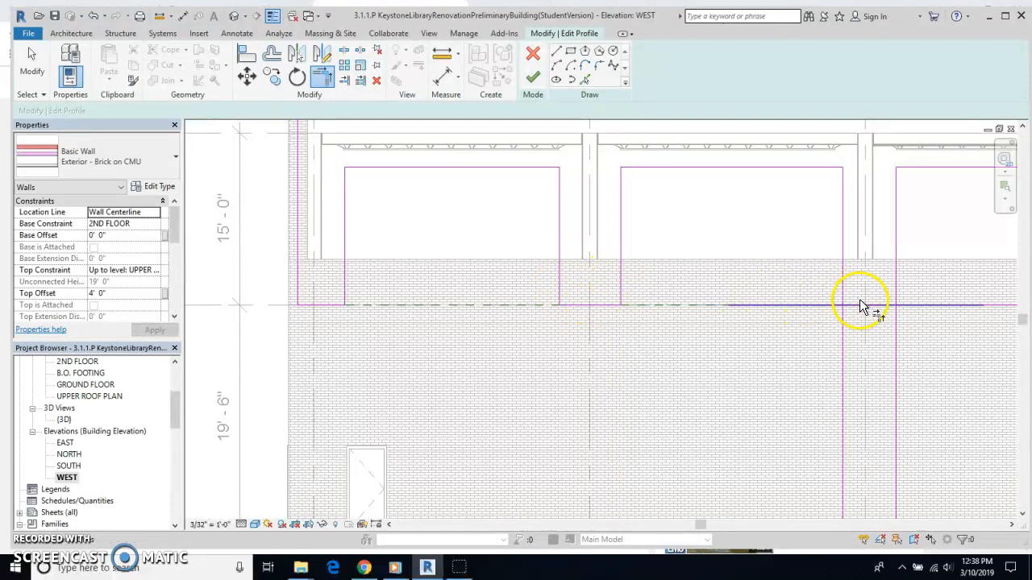
left_click(842, 282)
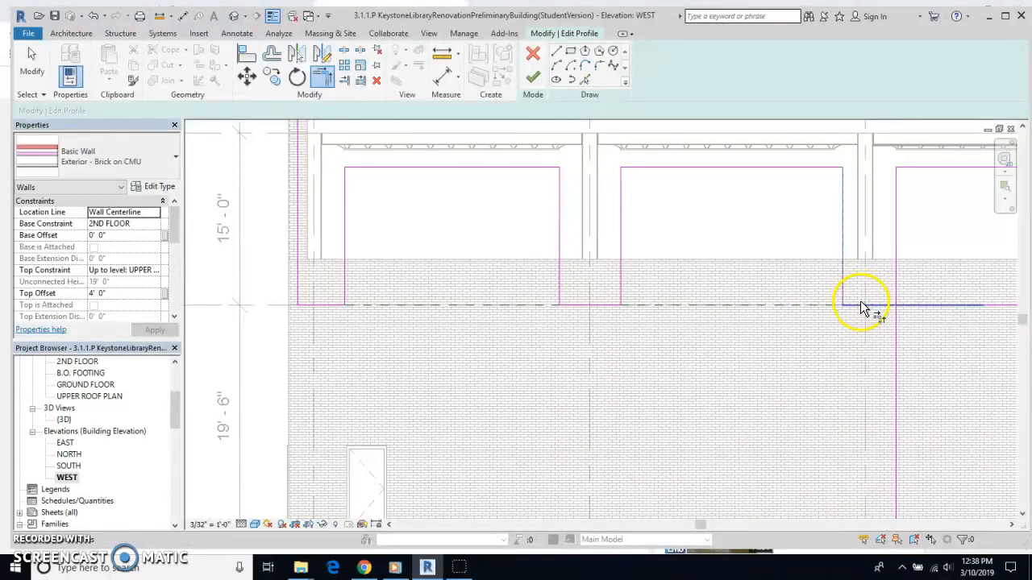
- Trim the bottom line and the vertical offset lines into both lower corners of the bay opening farthest from the door
left_click(874, 307)
left_click(895, 295)
mouse_move(942, 290)
middle_mouse_down()
mouse_move(712, 330)
mouse_move(444, 337)
middle_mouse_up()
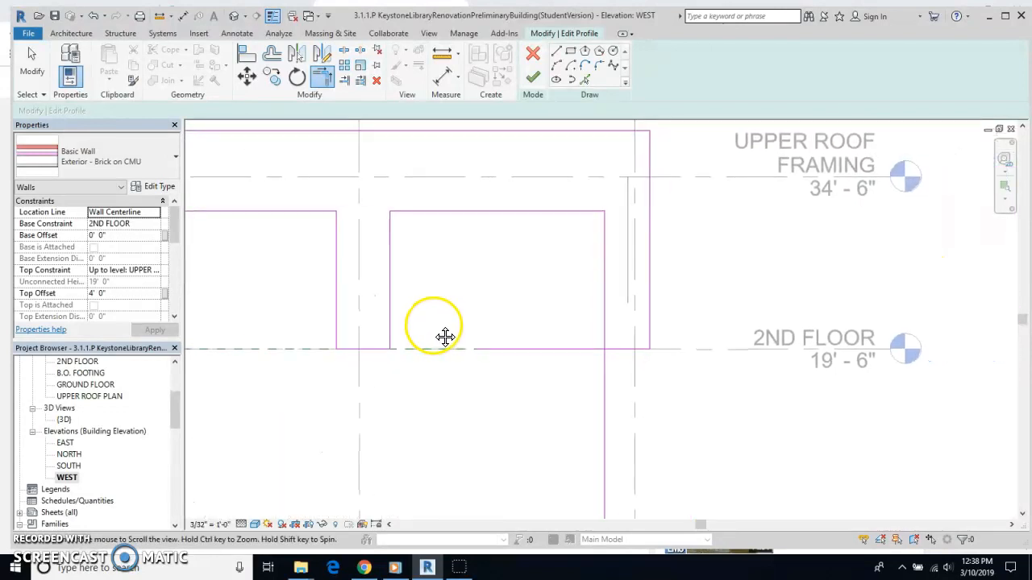
left_click(628, 352)
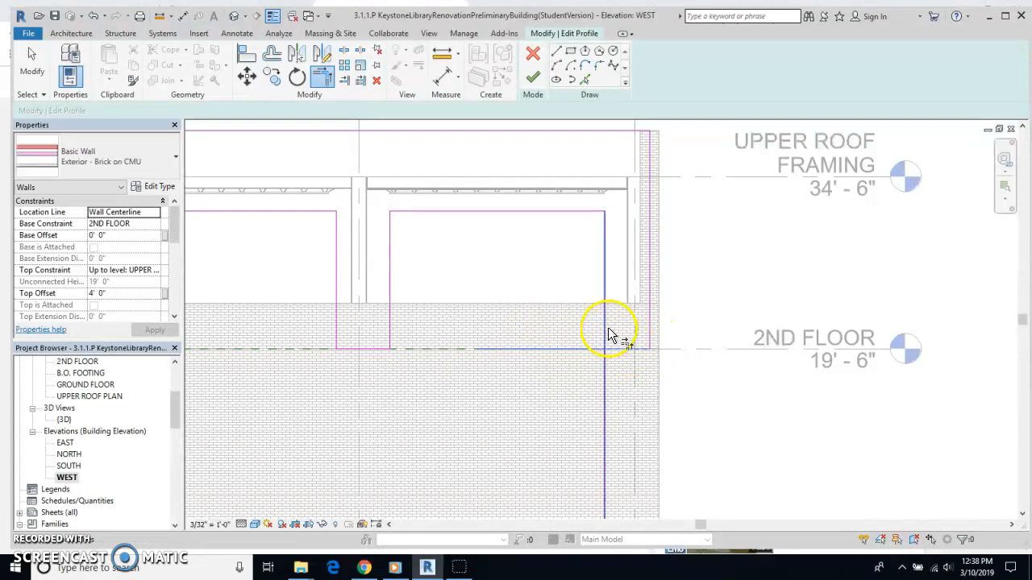
left_click(609, 339)
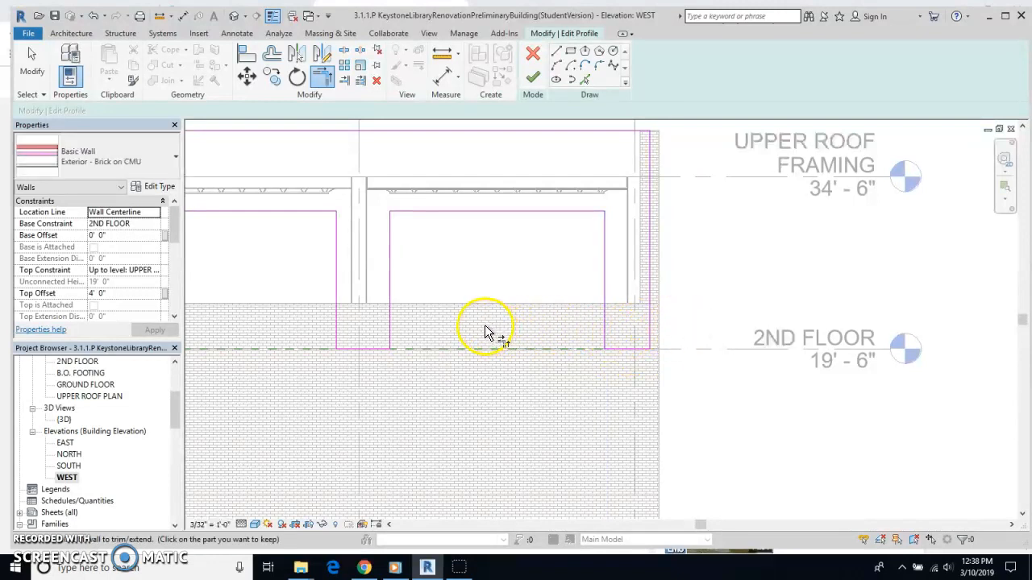
- Finish the wall profile edit and inspect the three bay openings in the default 3D view
scroll(485, 329, "down", 1)
mouse_move(233, 301)
middle_mouse_down()
mouse_move(442, 269)
mouse_move(551, 307)
middle_mouse_up()
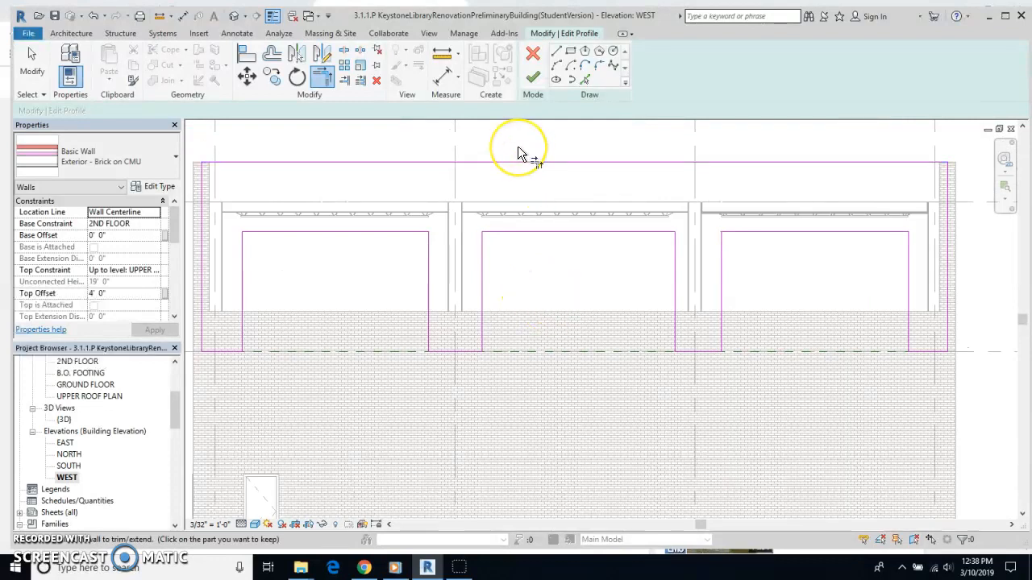
left_click(390, 453)
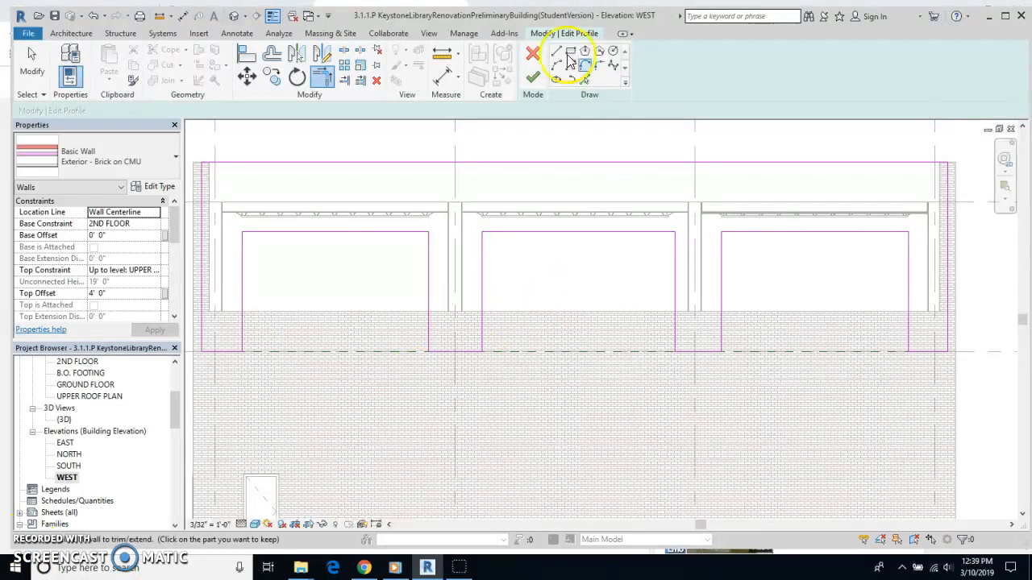
left_click(532, 78)
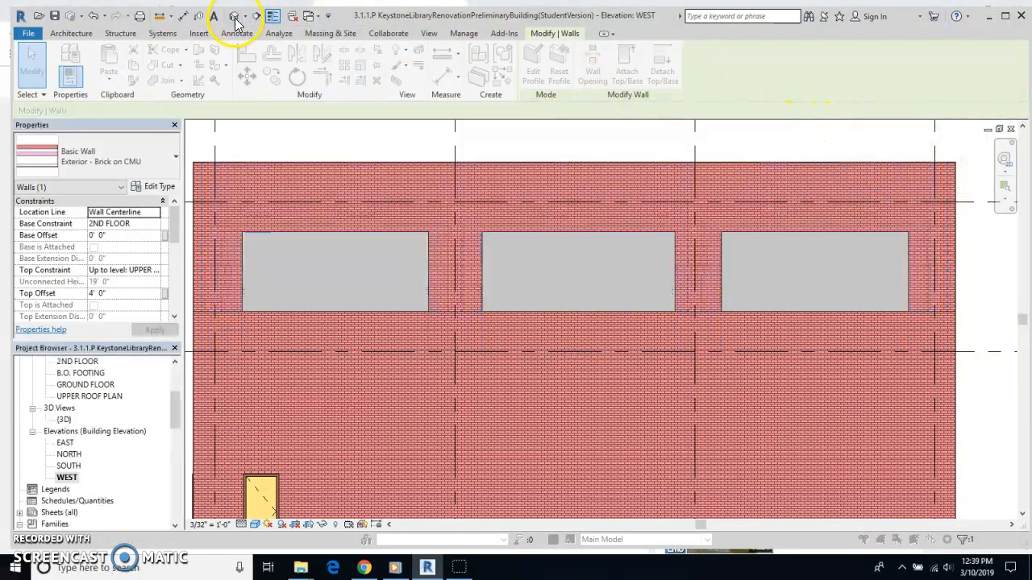
left_click(461, 250)
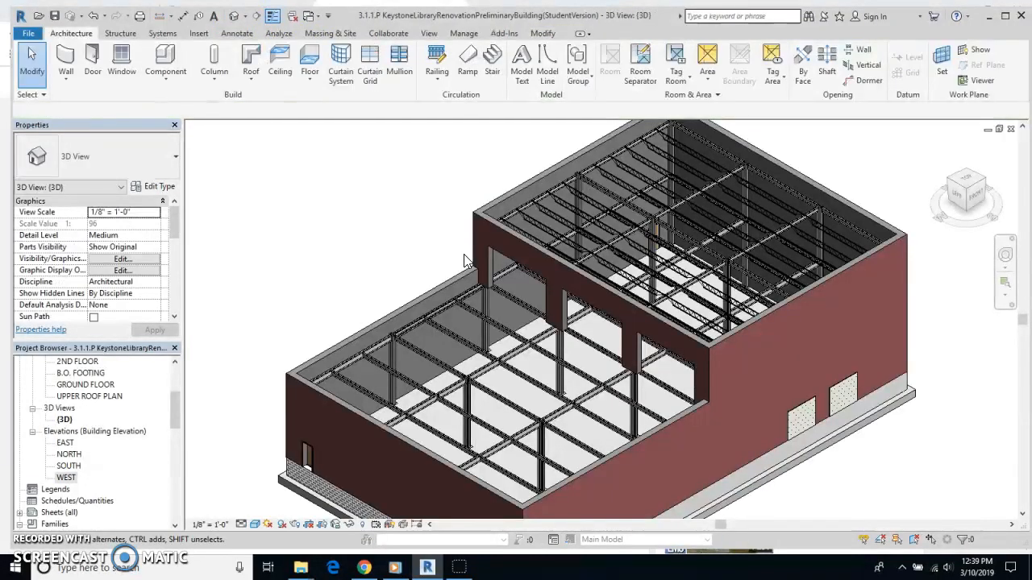
scroll(645, 345, "up", 4)
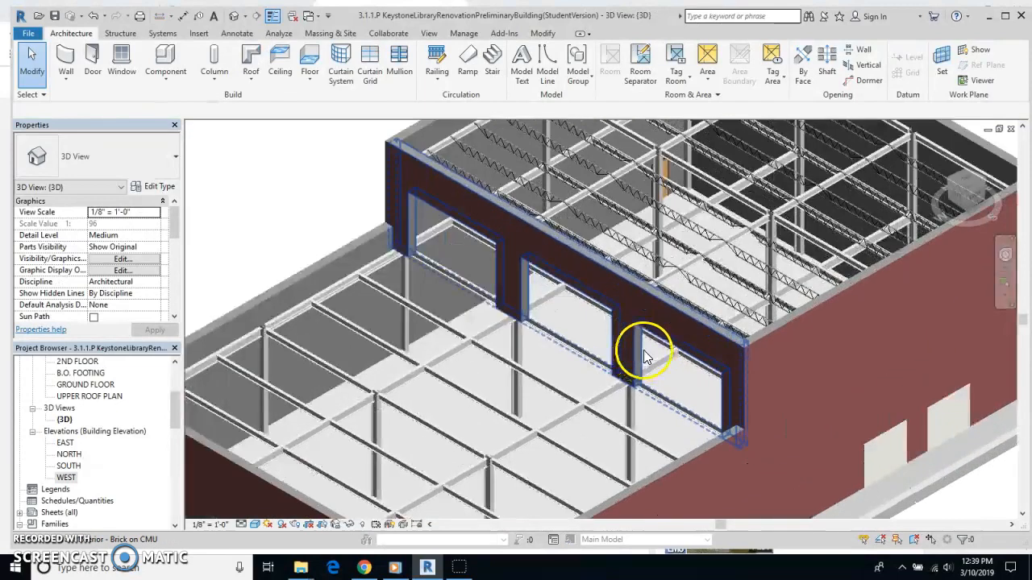